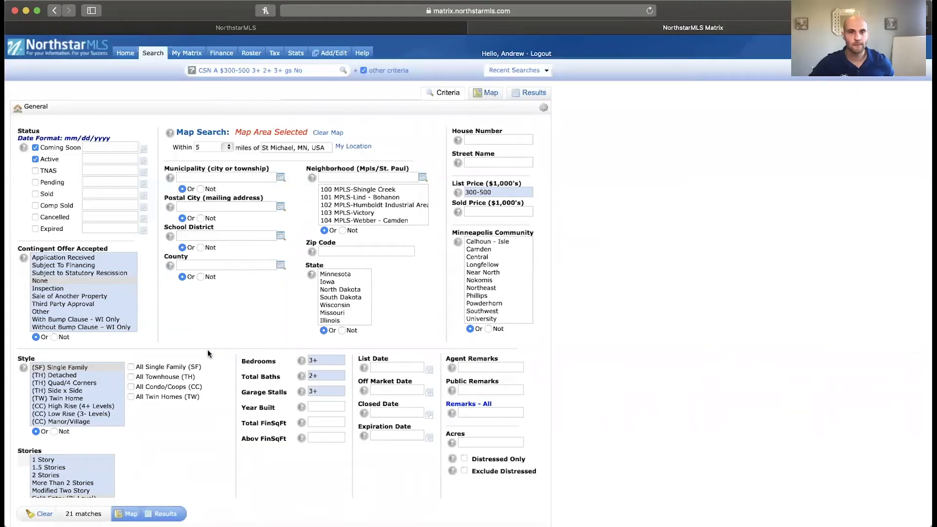
Go to Auto Emails under My Matrix to list the five scheduled daily search emails
left_click(153, 52)
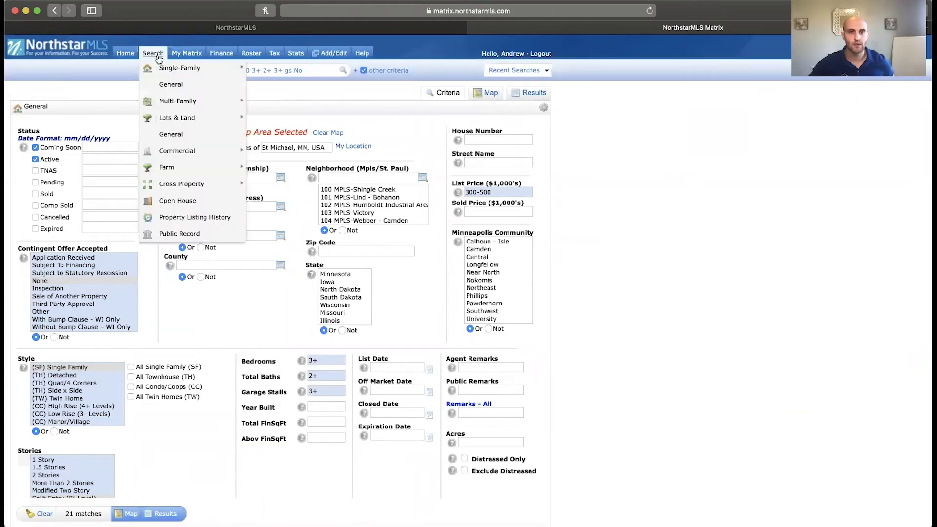
mouse_move(186, 53)
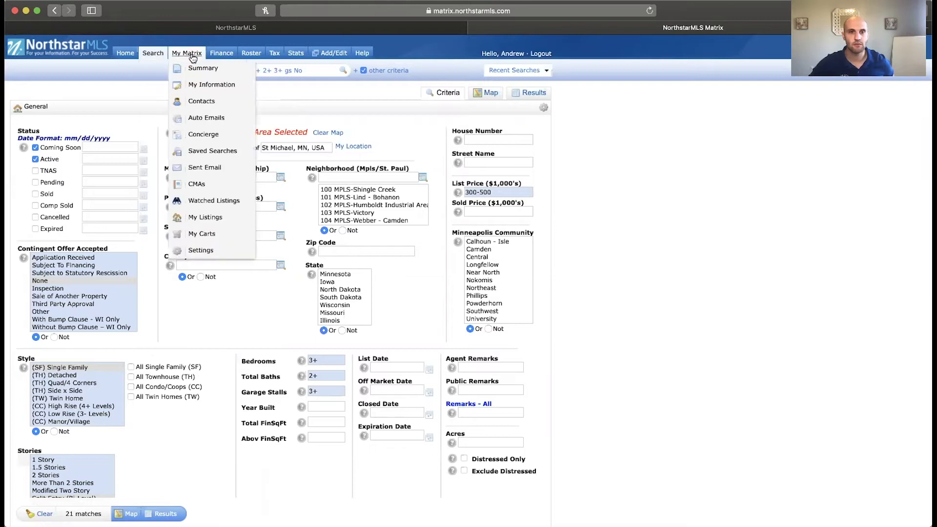
left_click(207, 118)
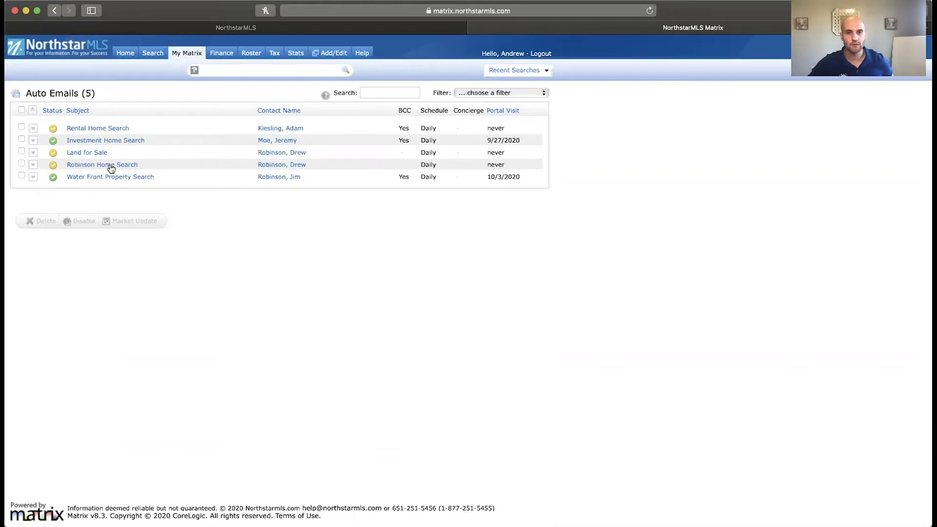
Check the Robinson Home Search row in the Auto Emails list
left_click(21, 164)
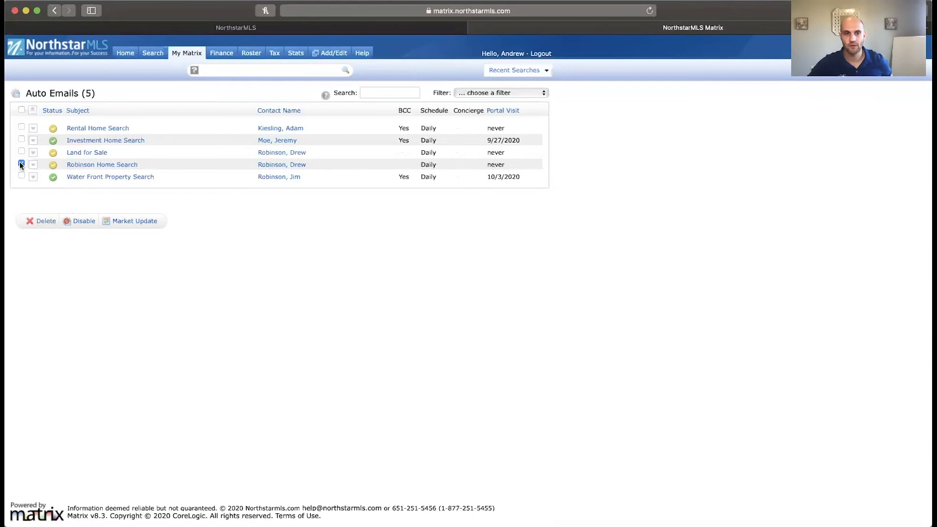
Delete the checked Robinson Home Search auto email and confirm the deletion
left_click(45, 220)
left_click(571, 287)
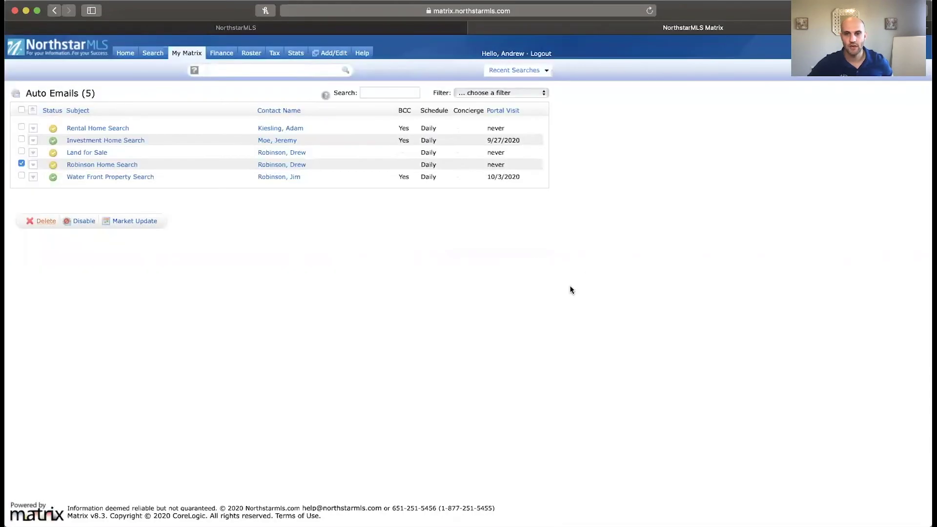